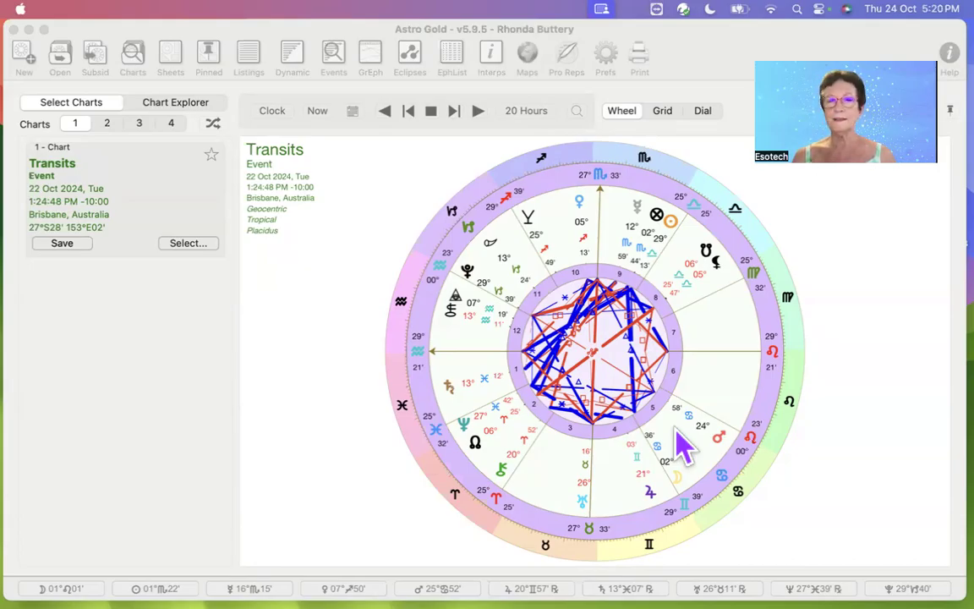
# - Open the Astro Locality Mapping window for the Transits chart and reposition it over the main chart view
pyautogui.click(311, 319)
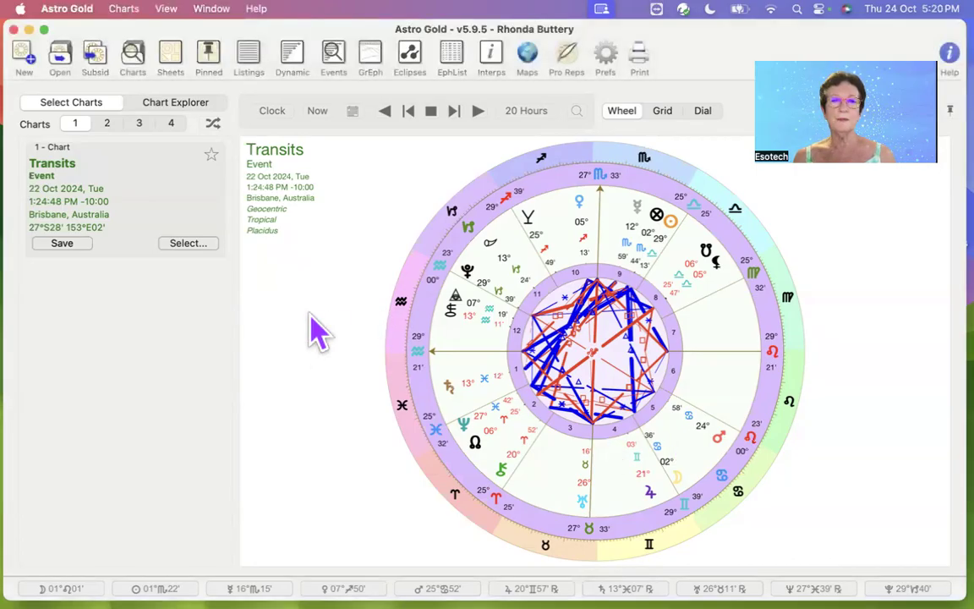
pyautogui.click(527, 58)
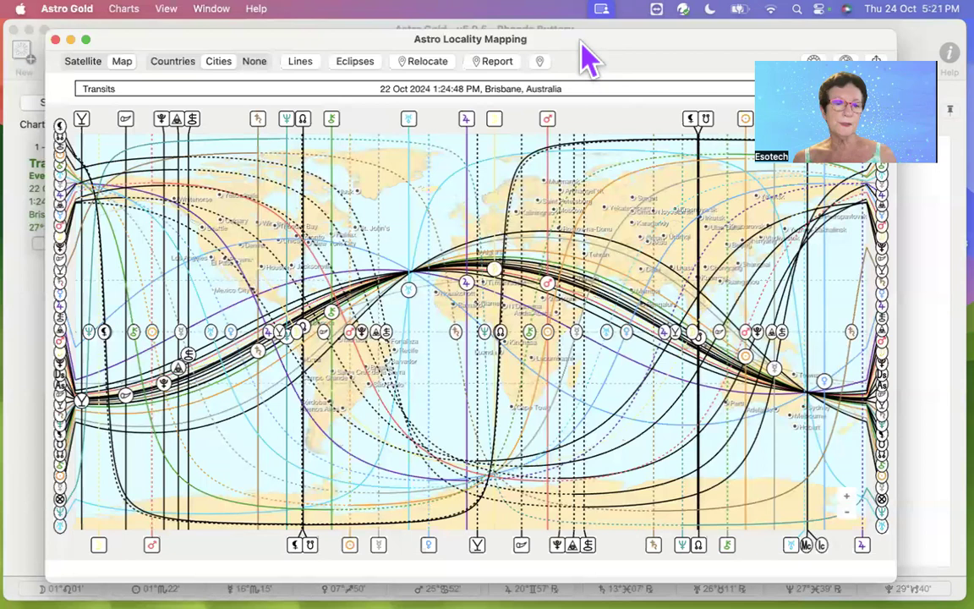
pyautogui.moveTo(582, 43); pyautogui.dragTo(624, 473)
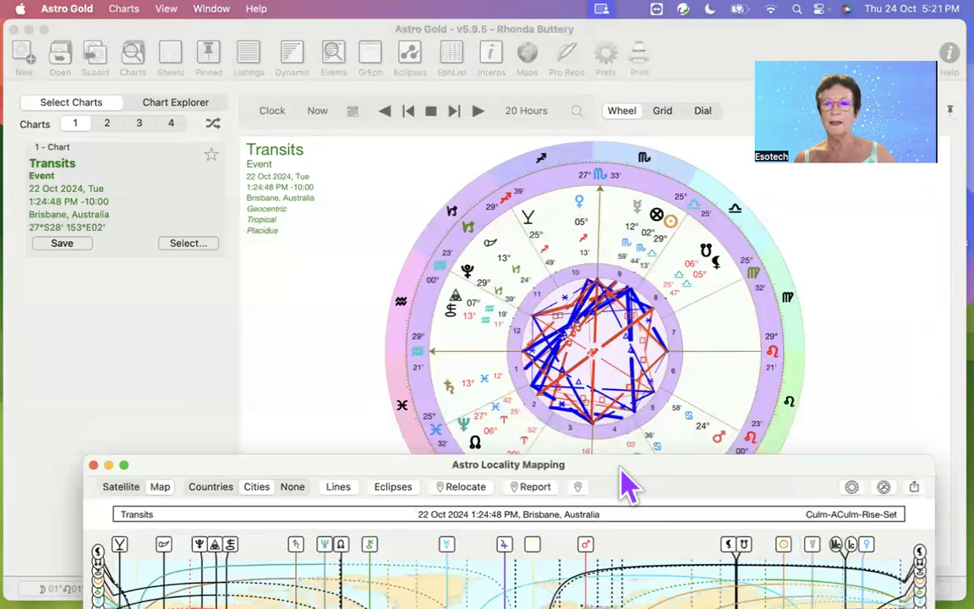
pyautogui.moveTo(621, 474); pyautogui.dragTo(555, 206)
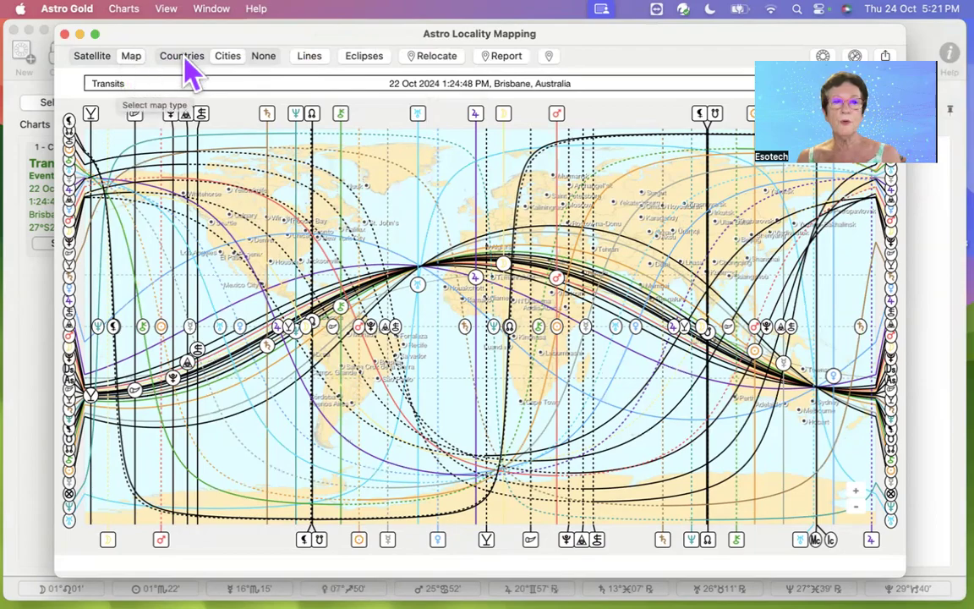
# - Hide the MC / Culminate, IC / AntiCulminate, Asc / Rise and Dsc / Set lines and the local space Planetary Directions on the map
pyautogui.click(320, 58)
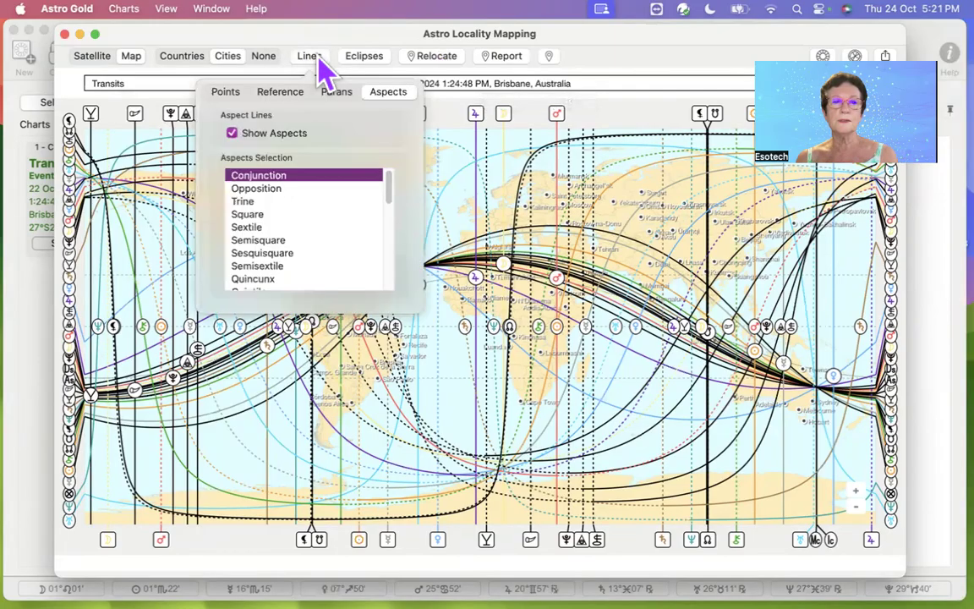
pyautogui.click(225, 92)
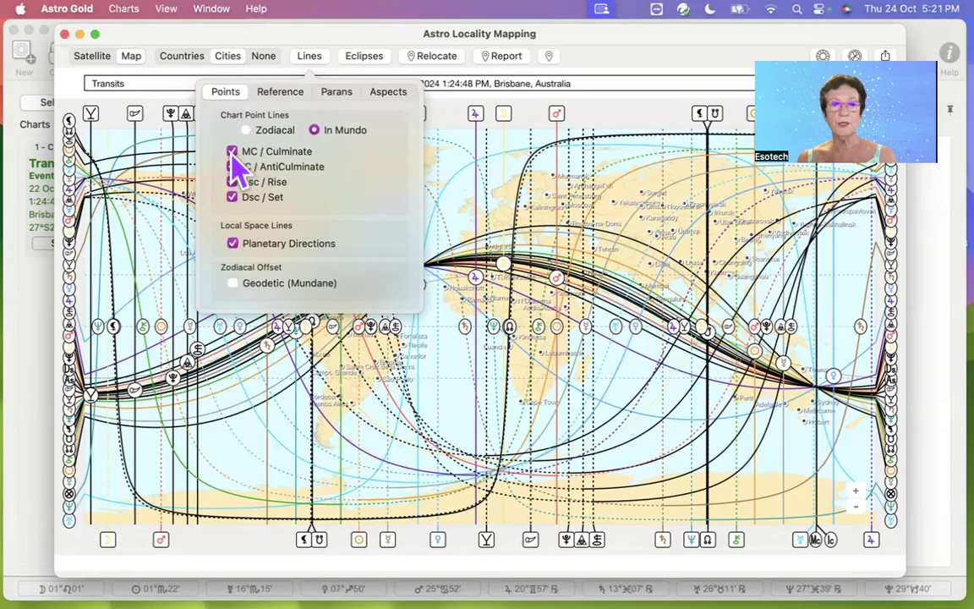
pyautogui.click(231, 151)
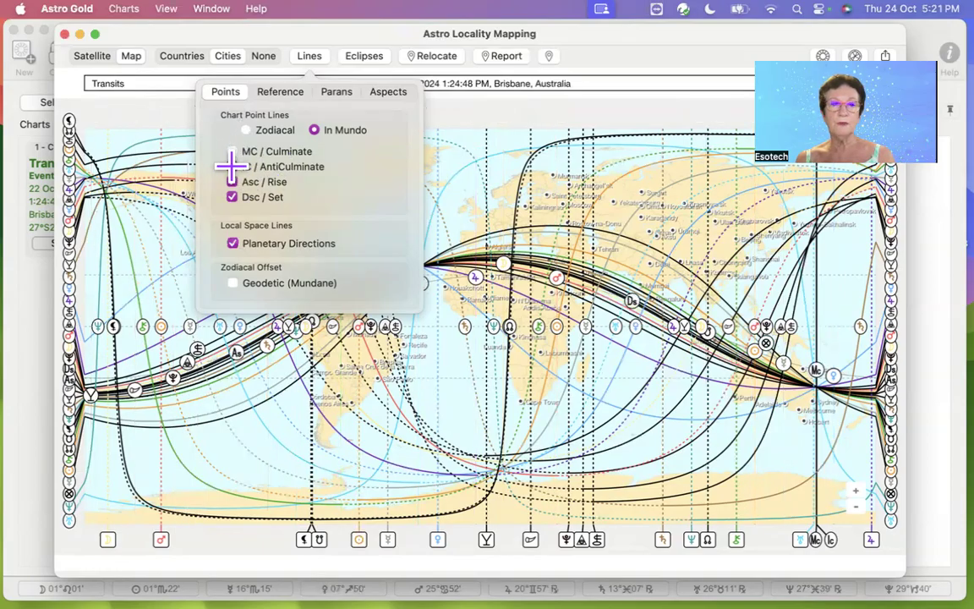
pyautogui.click(231, 167)
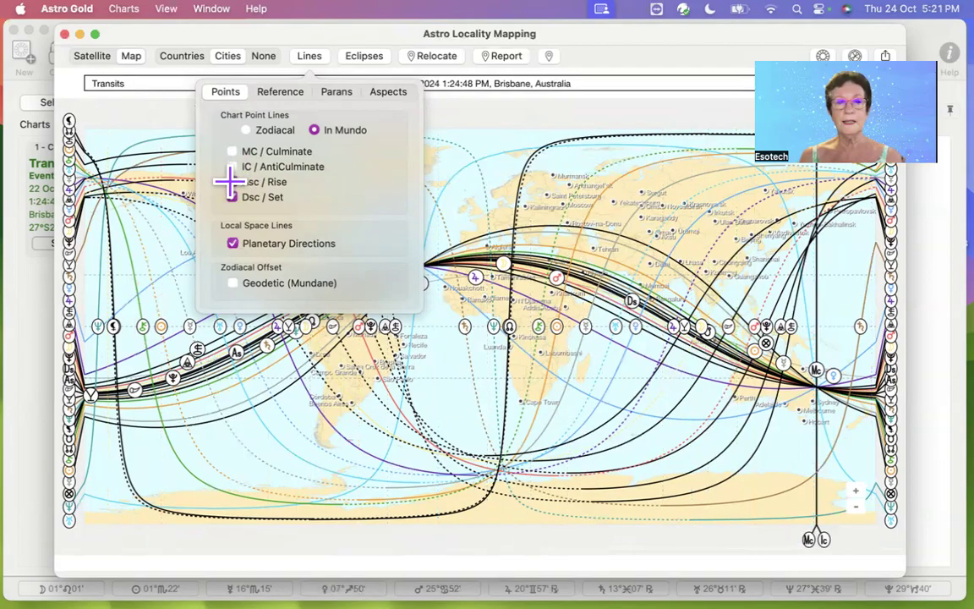
pyautogui.click(230, 181)
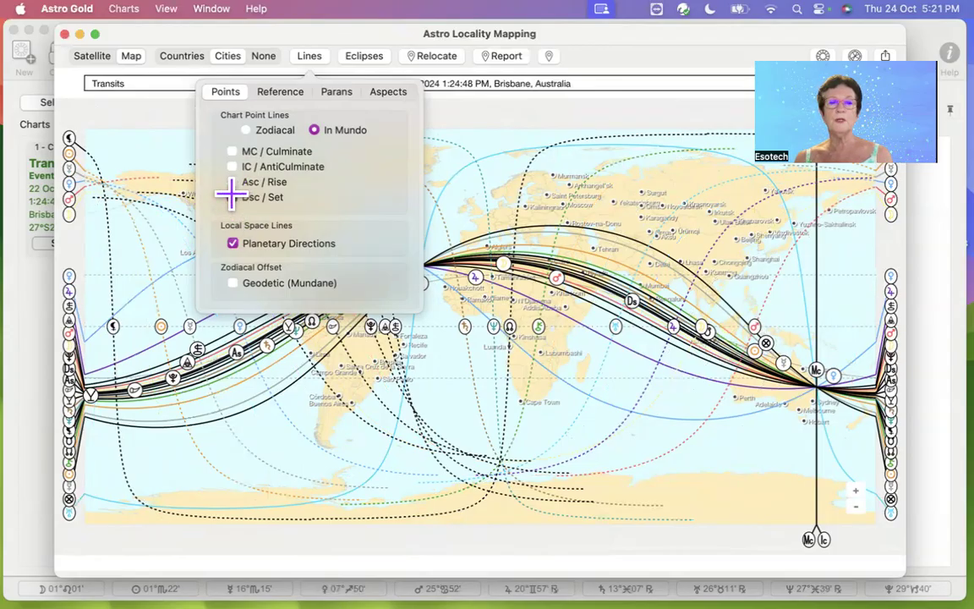
pyautogui.click(231, 196)
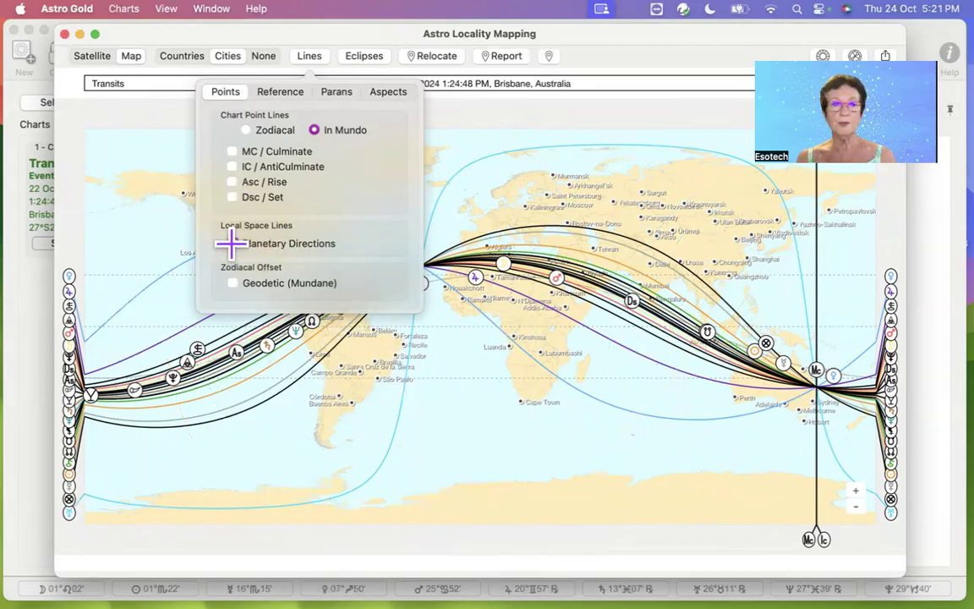
pyautogui.click(231, 244)
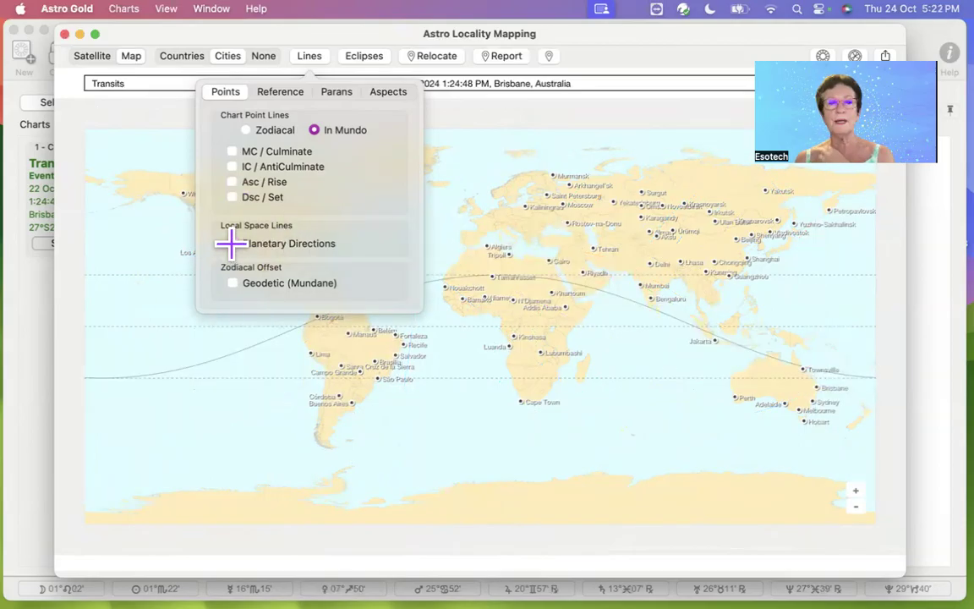
# - Show the celestial lines for Signs on MC and Signs on Asc briefly, and hide both again
pyautogui.click(288, 97)
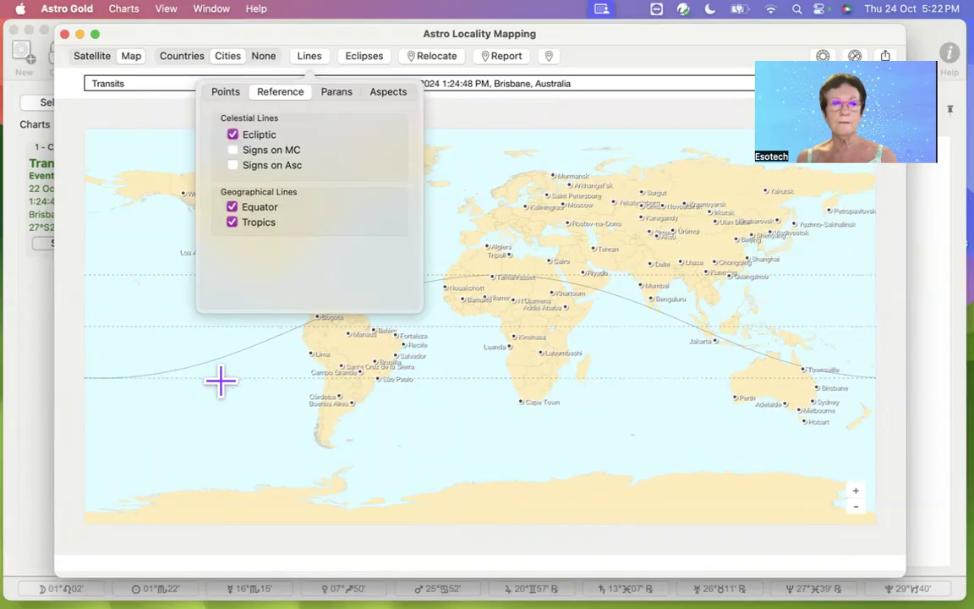
pyautogui.click(229, 149)
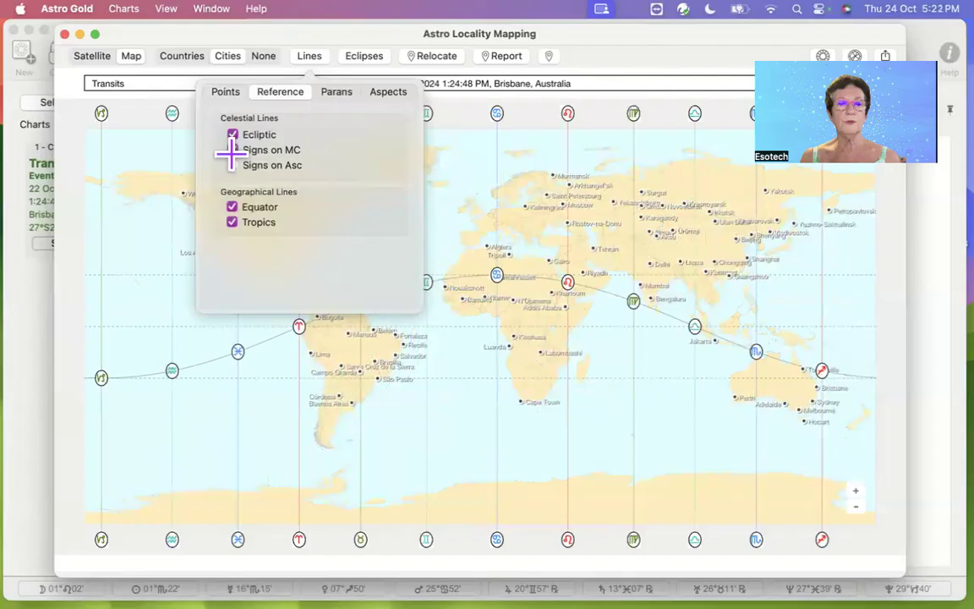
pyautogui.click(234, 166)
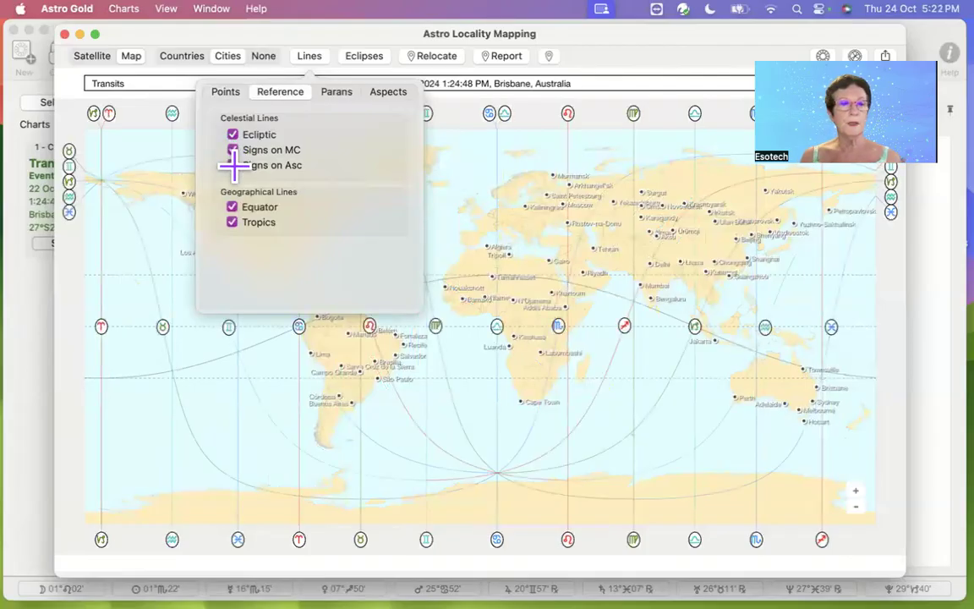
pyautogui.click(233, 166)
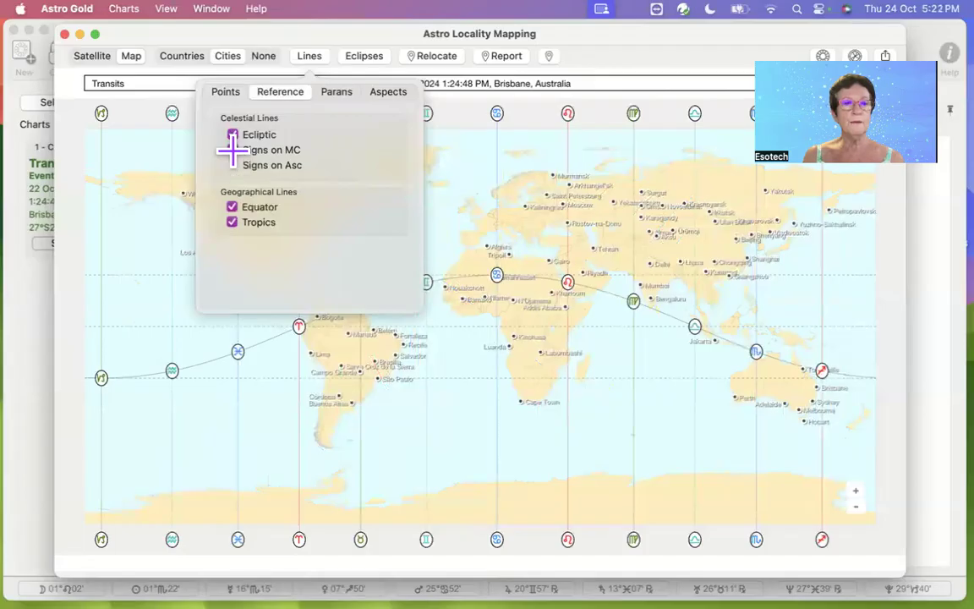
pyautogui.click(232, 150)
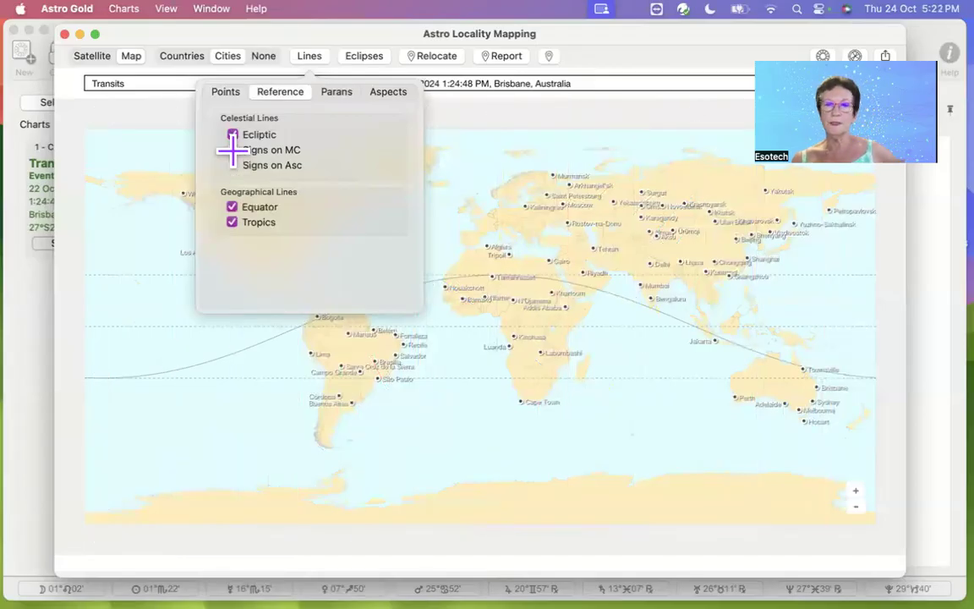
# - Show the paran lines and compare the Rise/Set to Rise/Set Only filter with Rise/Set to Culm/ACulm Only, keeping the latter
pyautogui.click(338, 93)
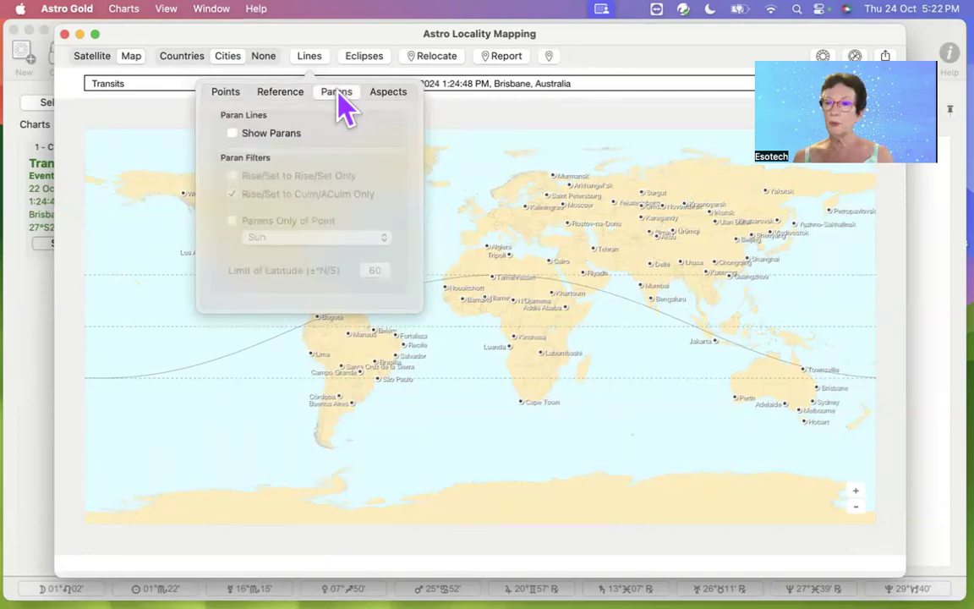
pyautogui.click(232, 133)
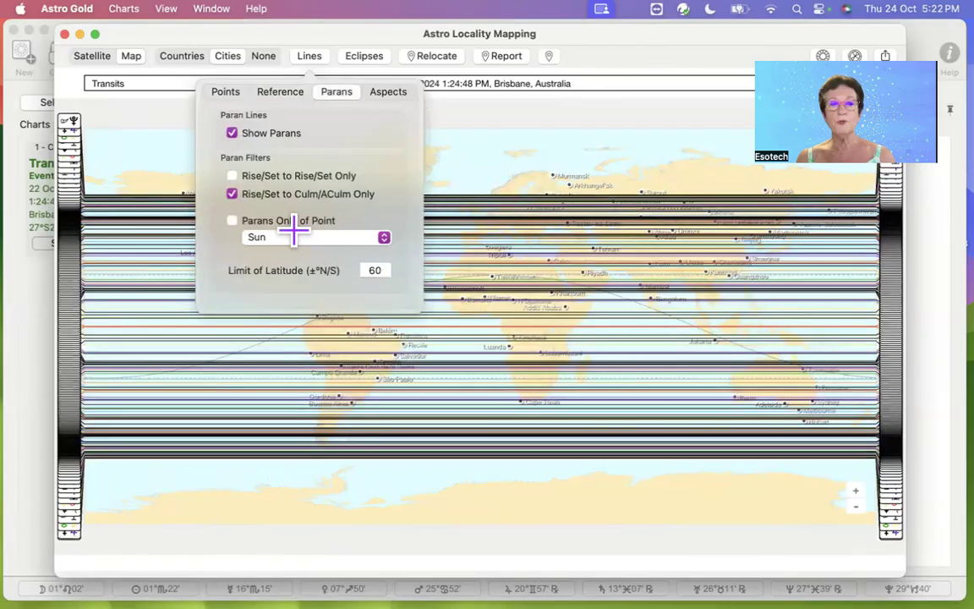
pyautogui.click(228, 175)
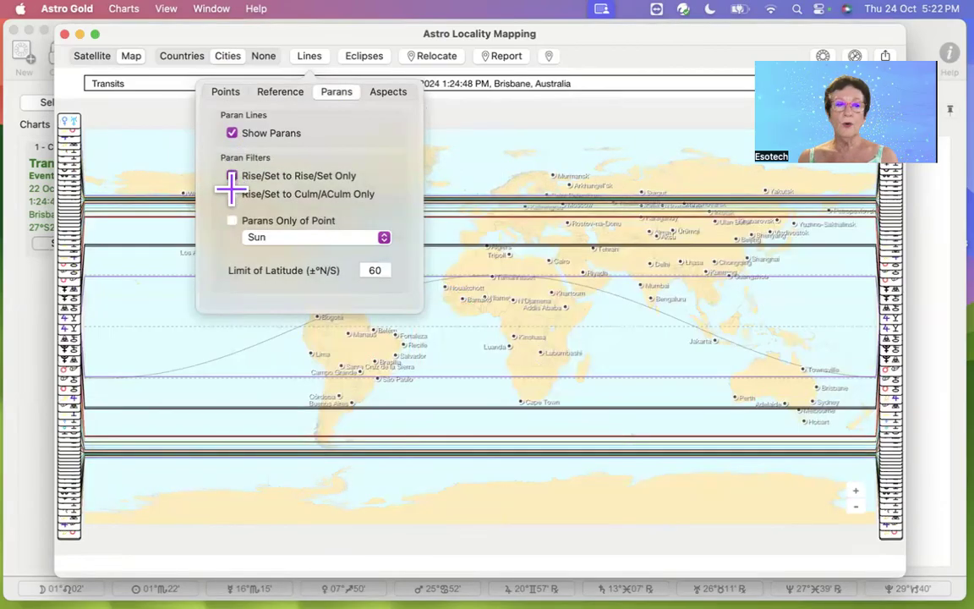
pyautogui.click(231, 195)
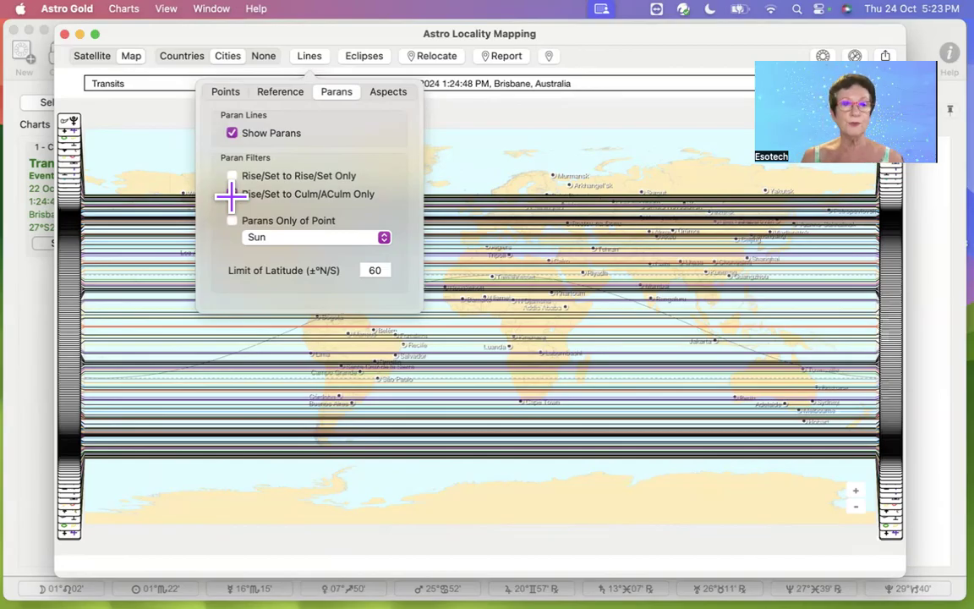
pyautogui.click(231, 194)
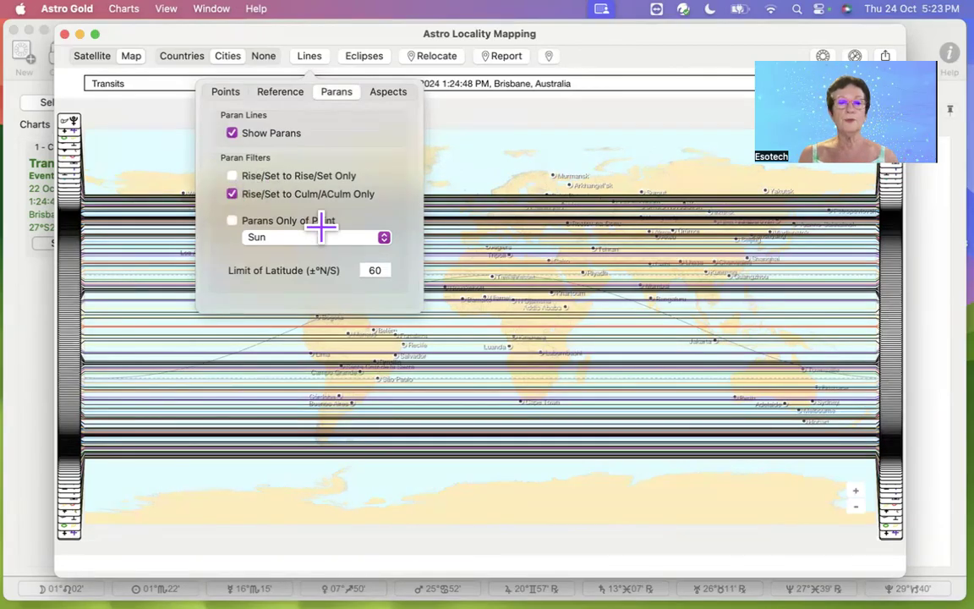
# - Restrict the parans to those of a single point, trying Mercury and Venus and settling on Mars
pyautogui.click(232, 221)
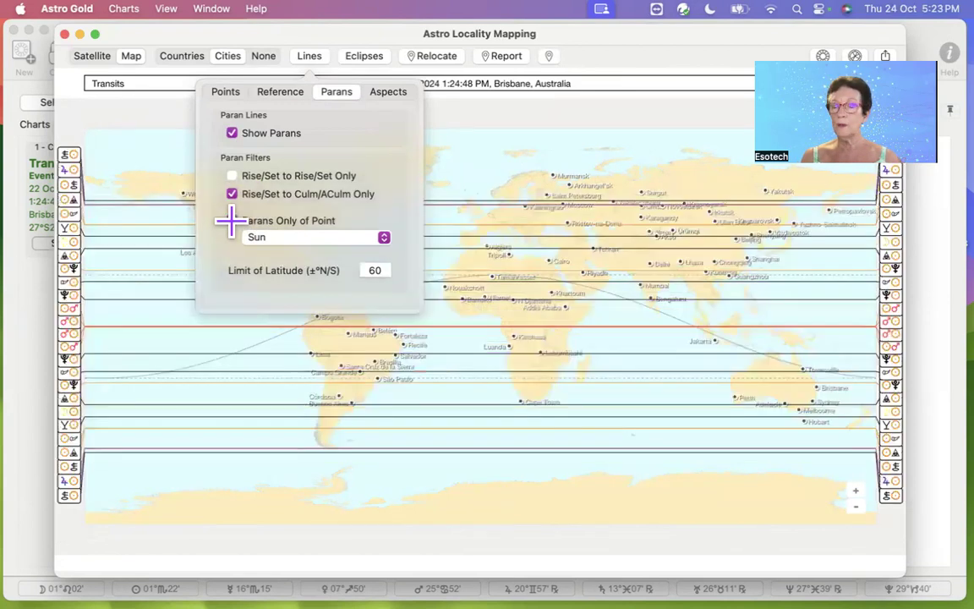
pyautogui.click(384, 237)
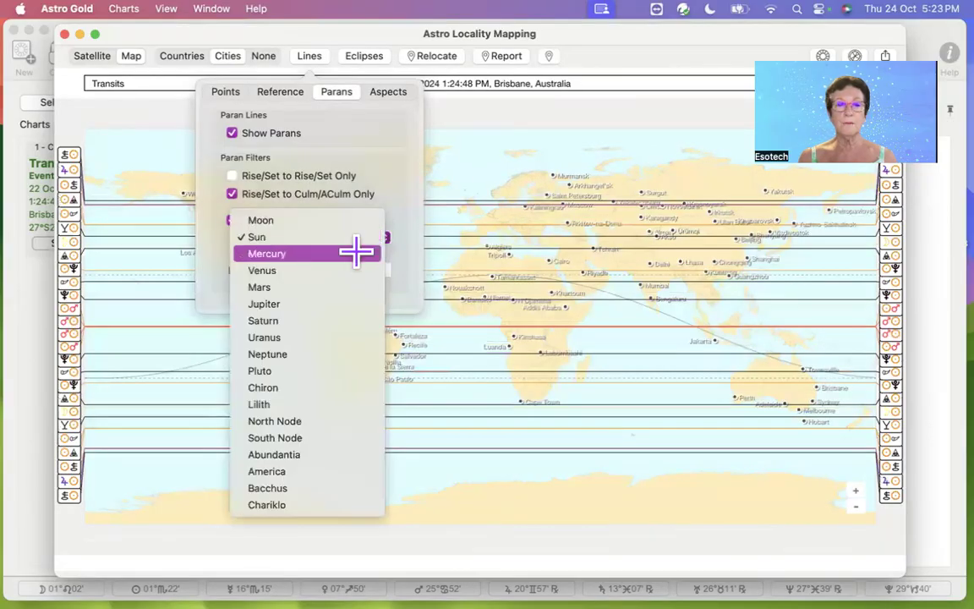
pyautogui.click(356, 253)
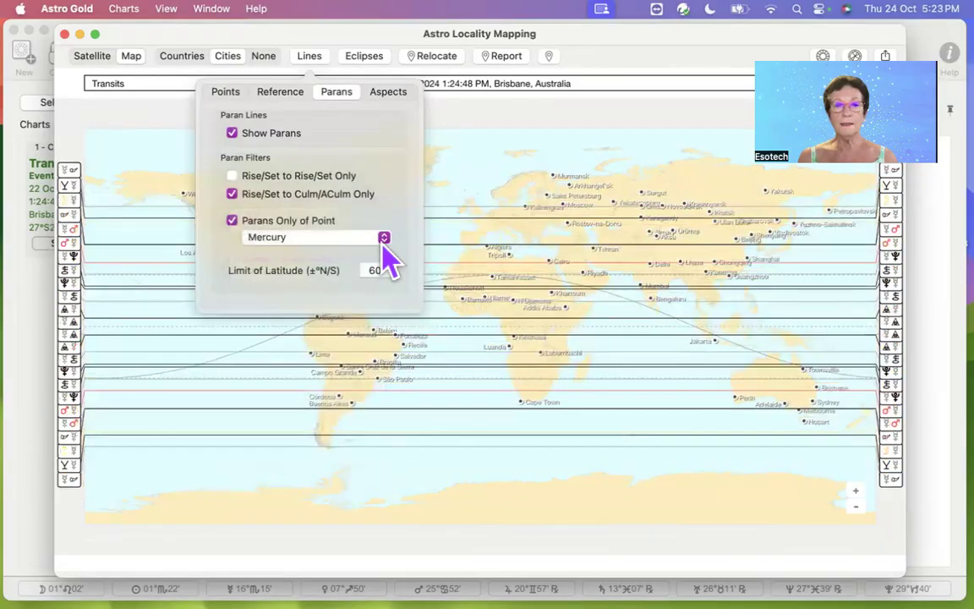
pyautogui.click(383, 237)
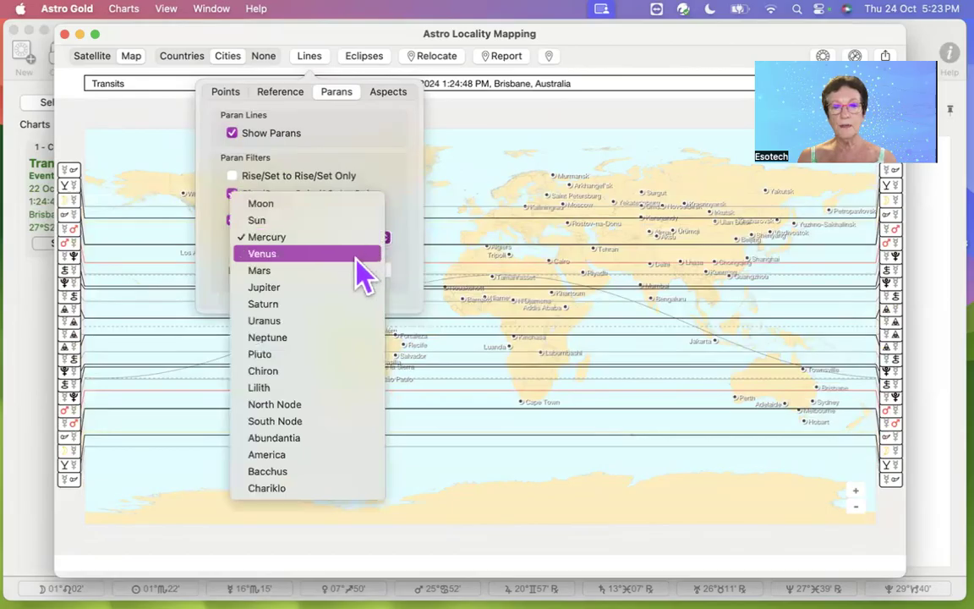
pyautogui.click(357, 259)
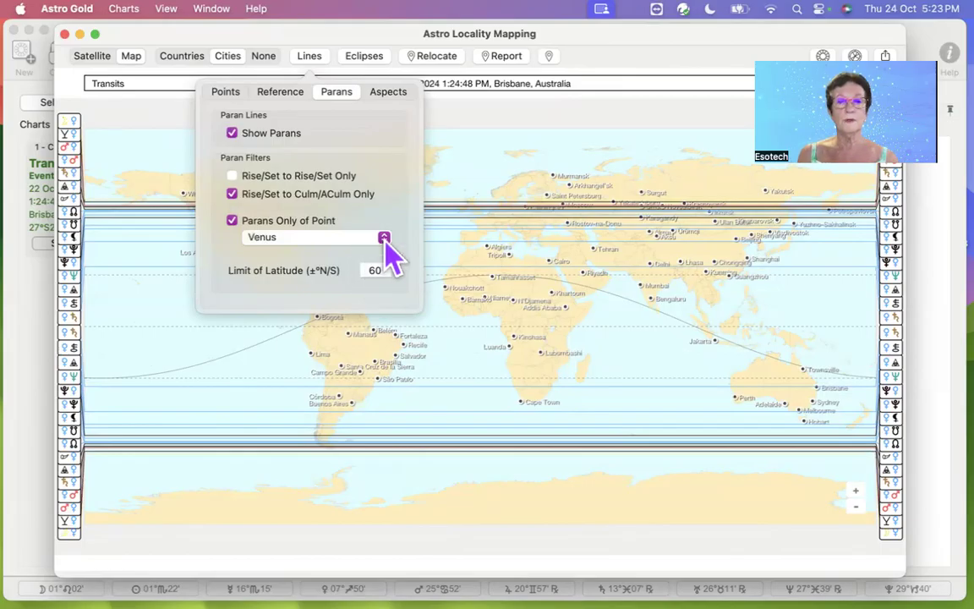
pyautogui.click(384, 237)
pyautogui.click(341, 255)
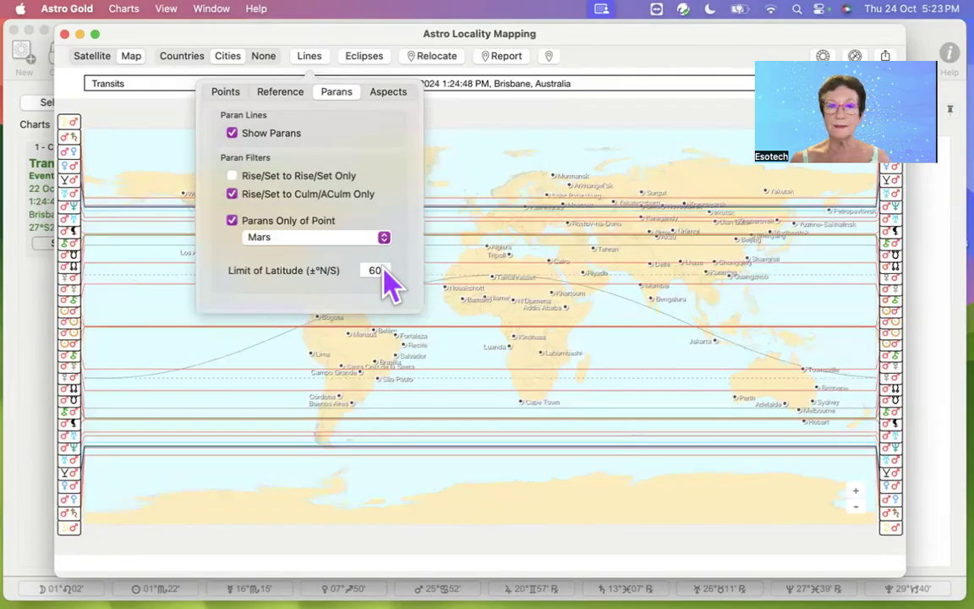
# - Hide the paran lines on the map
pyautogui.click(388, 93)
pyautogui.click(337, 93)
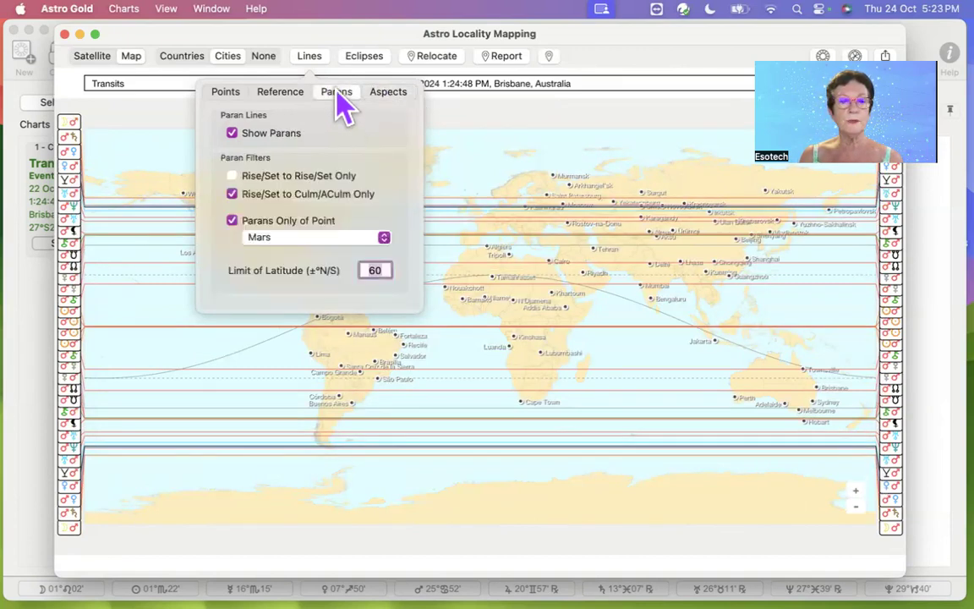
pyautogui.click(233, 133)
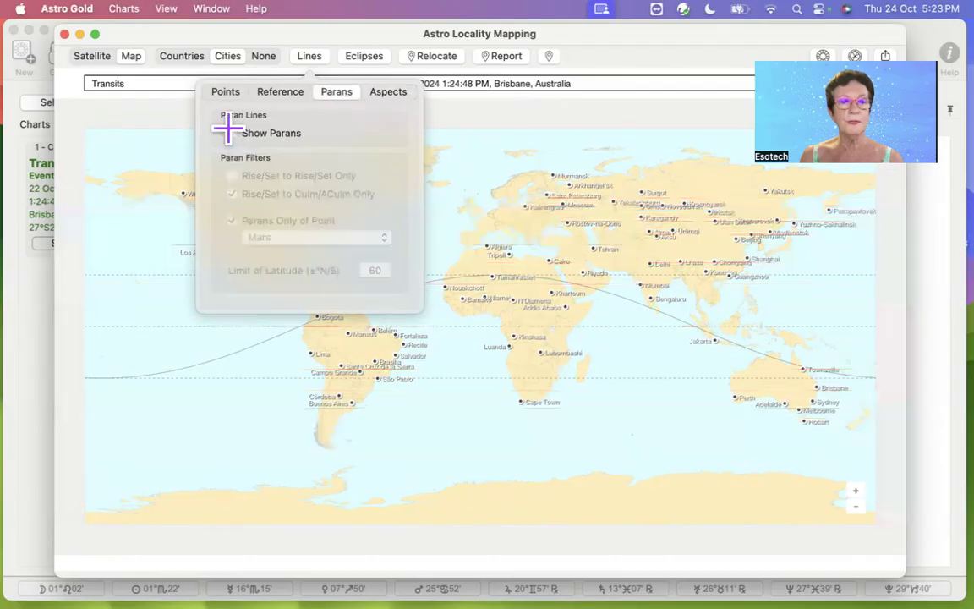
# - Show the MC / Culminate chart point lines and add Opposition to the Conjunction in the displayed aspect lines
pyautogui.click(283, 91)
pyautogui.click(231, 96)
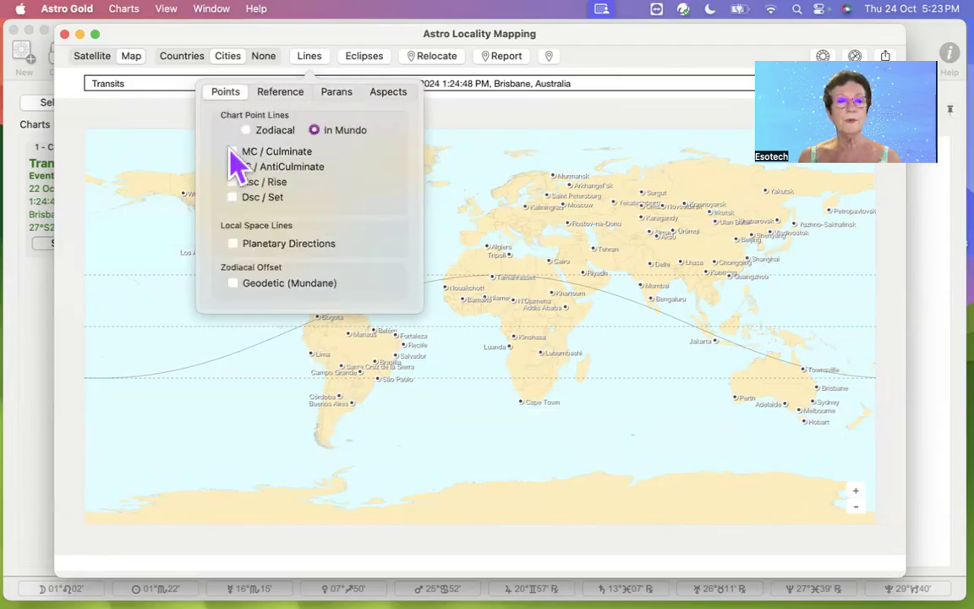
pyautogui.click(231, 151)
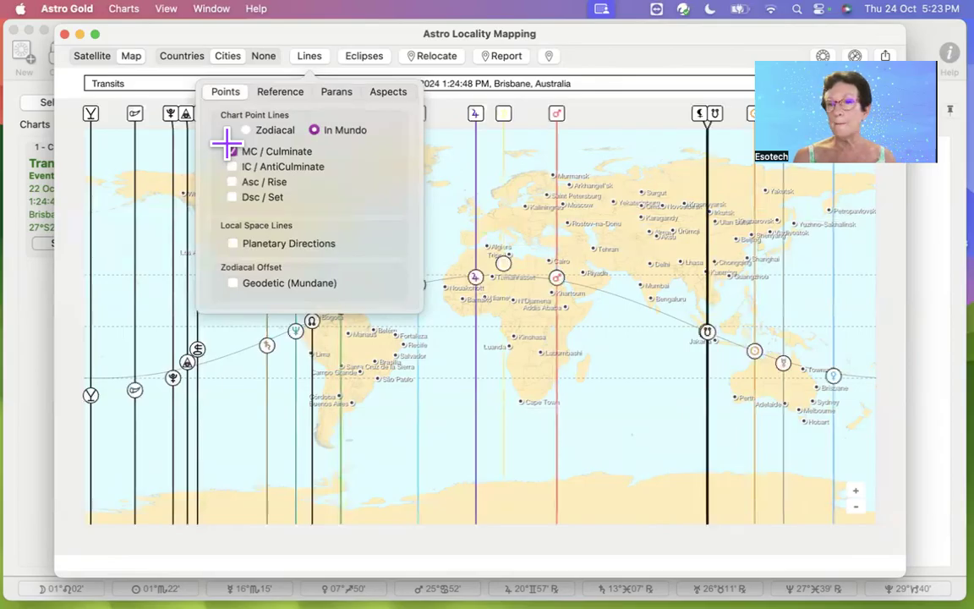
pyautogui.click(388, 93)
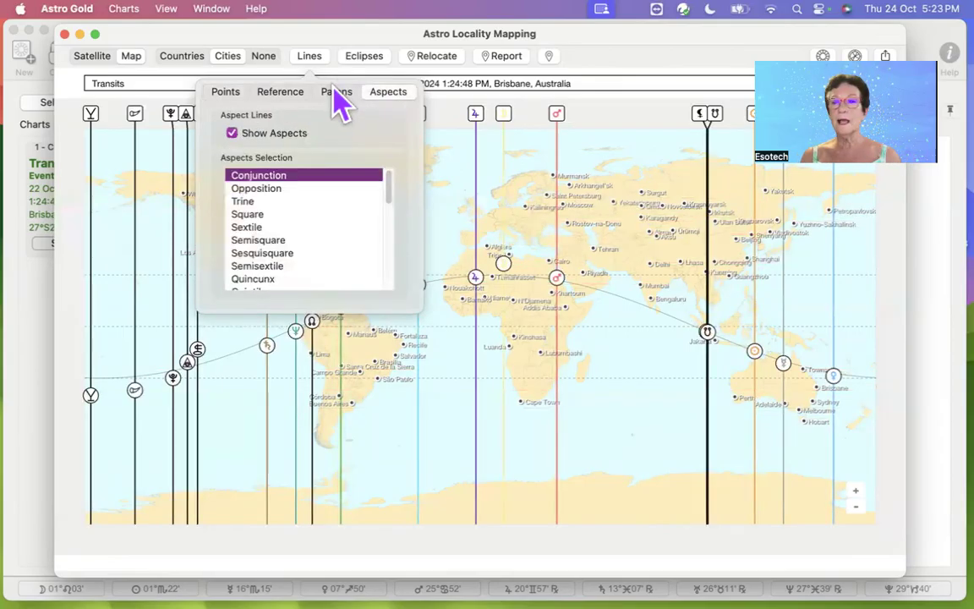
pyautogui.keyDown('super'); pyautogui.click(272, 188); pyautogui.keyUp('super')
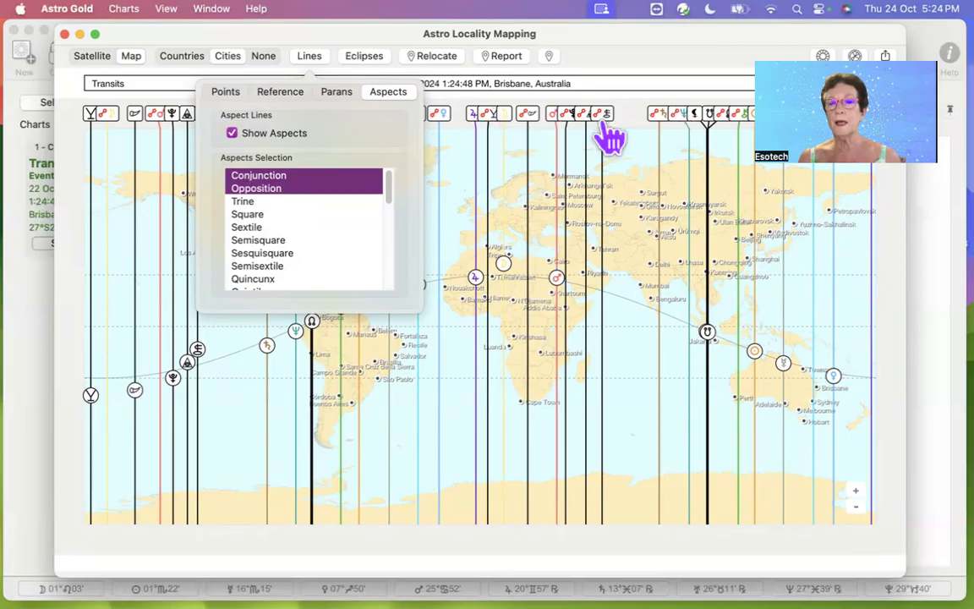
# - Show the Asc / Rise lines with their aspects, and clear both the MC / Culminate and Asc / Rise lines from the map
pyautogui.click(226, 93)
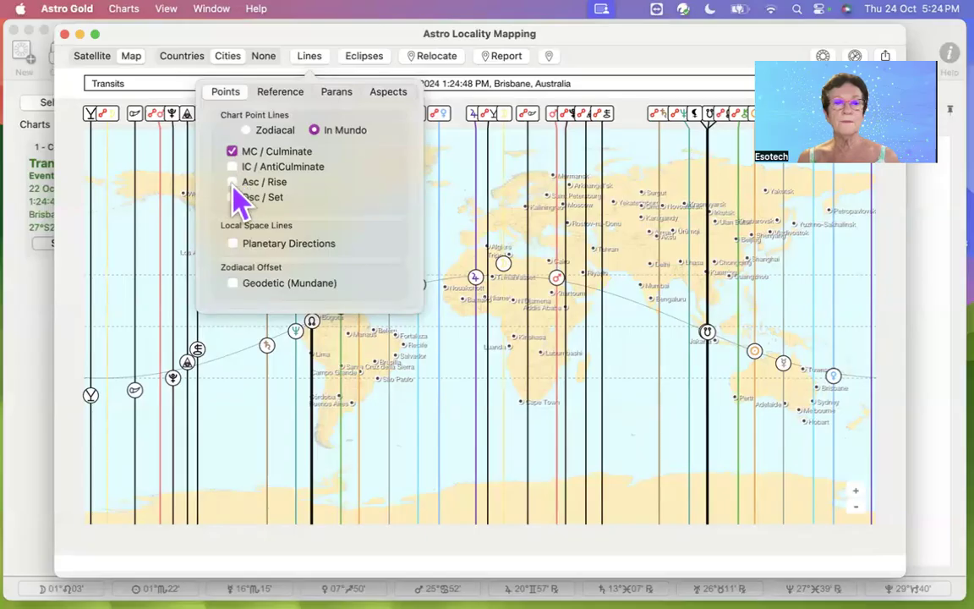
pyautogui.click(232, 182)
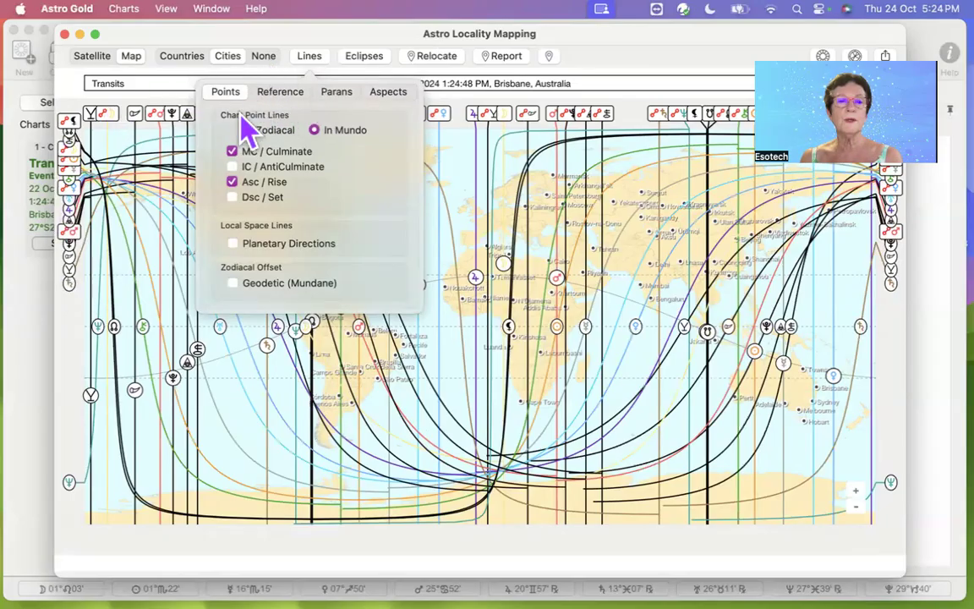
pyautogui.click(233, 167)
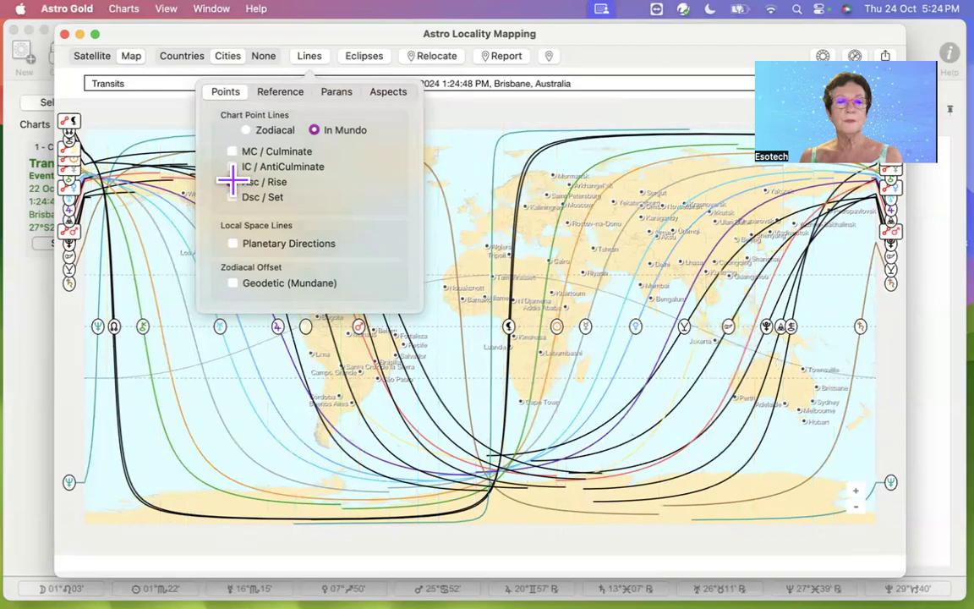
pyautogui.click(231, 181)
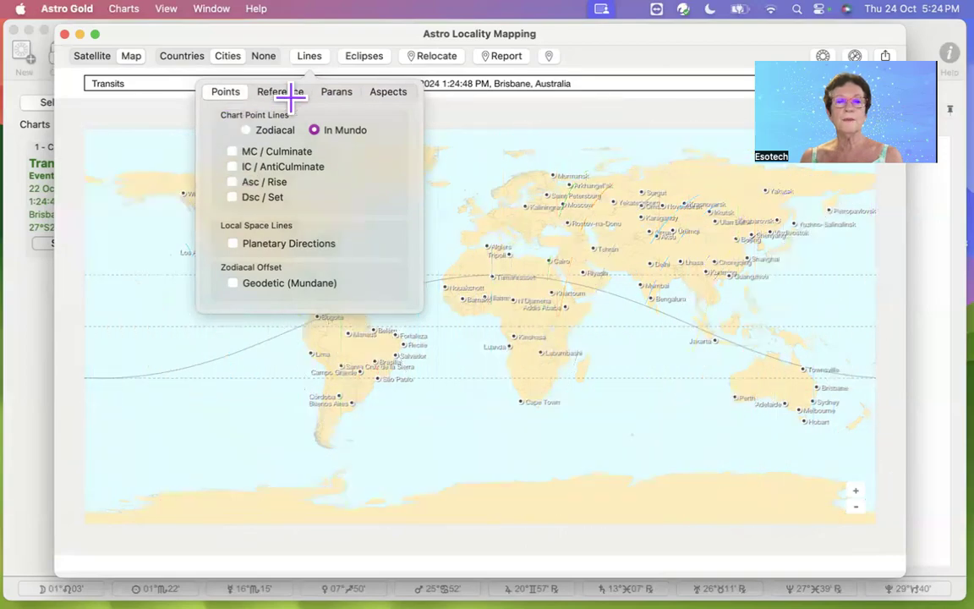
# - Turn the paran lines for Mars back on
pyautogui.click(338, 92)
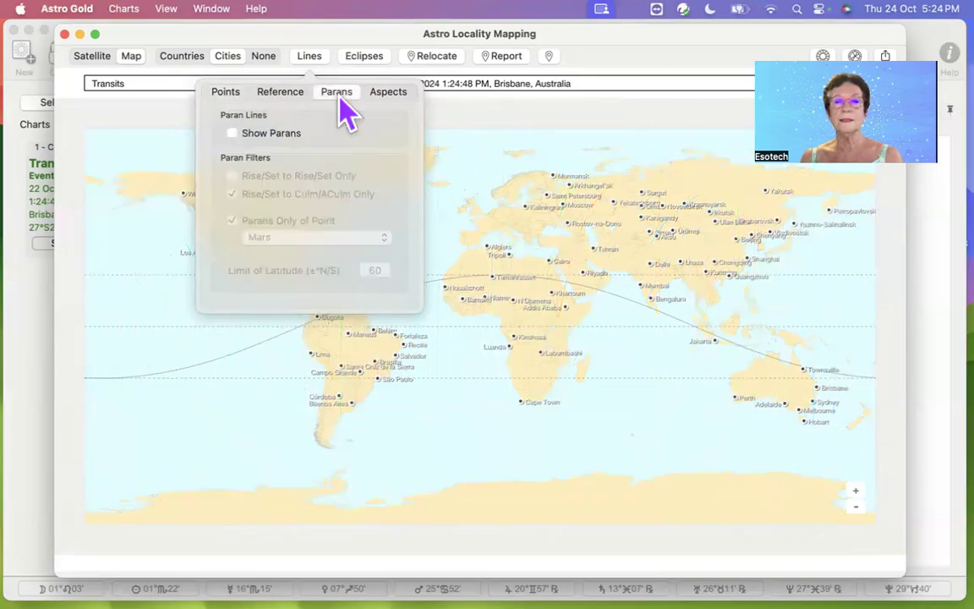
pyautogui.click(232, 132)
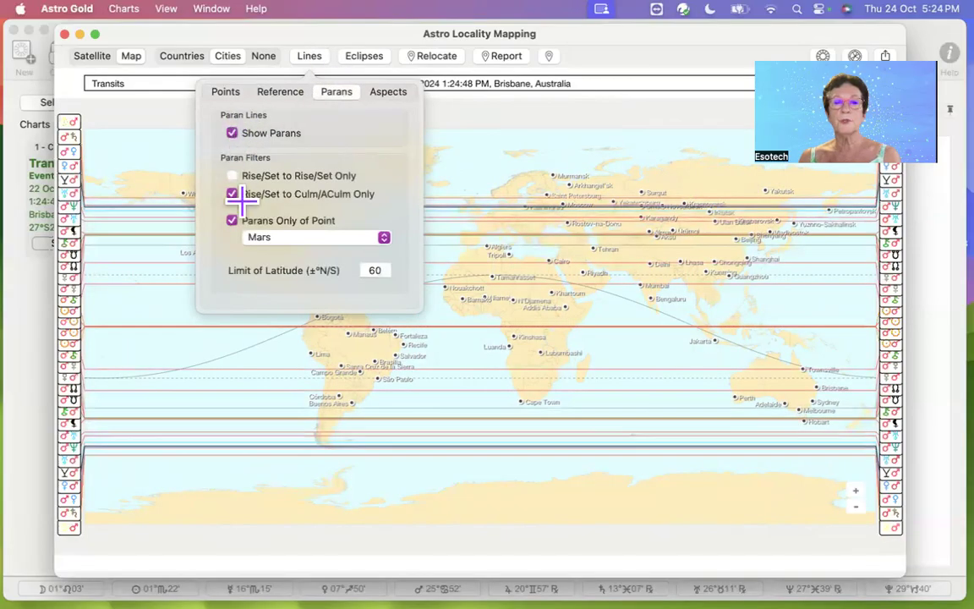